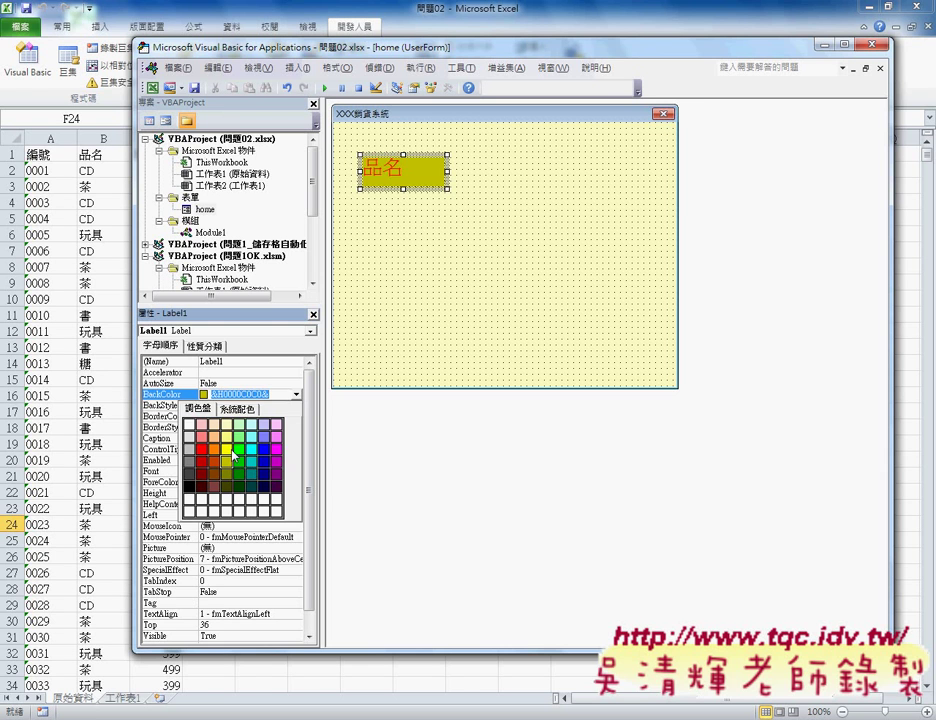
Give the 品名 label a bright yellow BackColor, shorten it slightly, and copy it down into five stacked labels
{"action": "left_click", "coordinate": [227, 448]}
{"action": "left_click", "coordinate": [440, 180]}
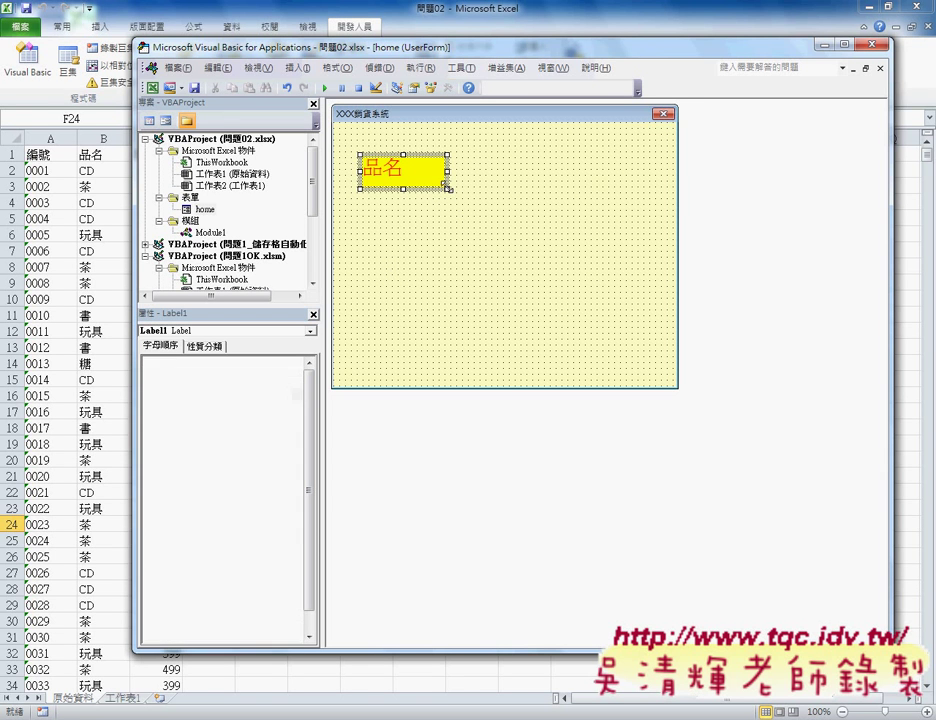
{"action": "left_click_drag", "start_coordinate": [418, 178], "coordinate": [420, 182]}
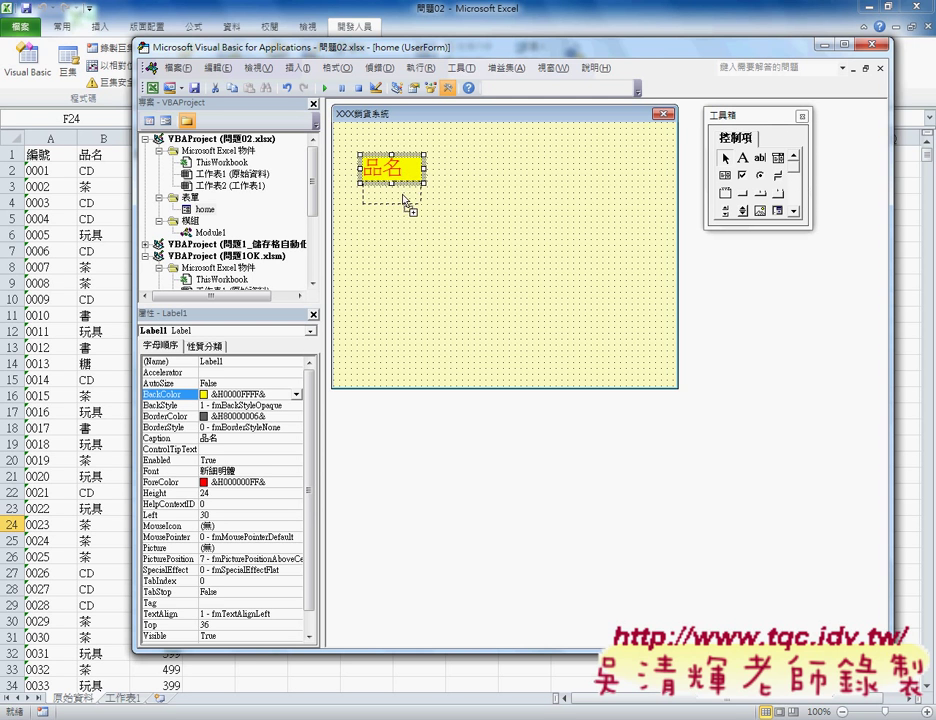
{"action": "left_click_drag", "start_coordinate": [404, 175], "coordinate": [411, 356]}
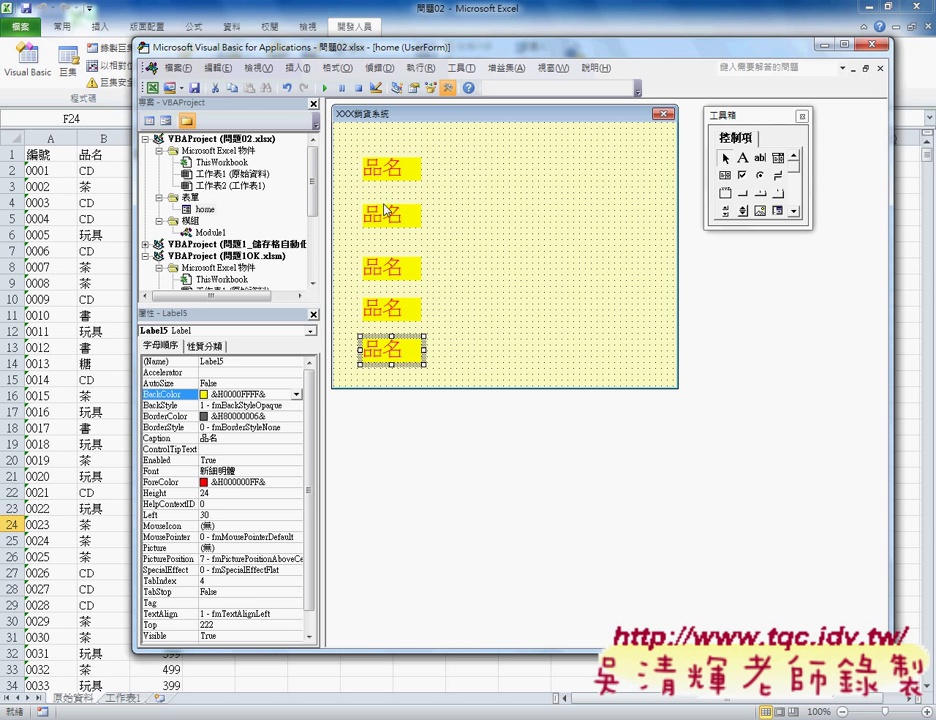
Select all five 品名 labels and align them on their left edges (格式 > 對齊 > 主控項左緣)
{"action": "left_click", "coordinate": [491, 365]}
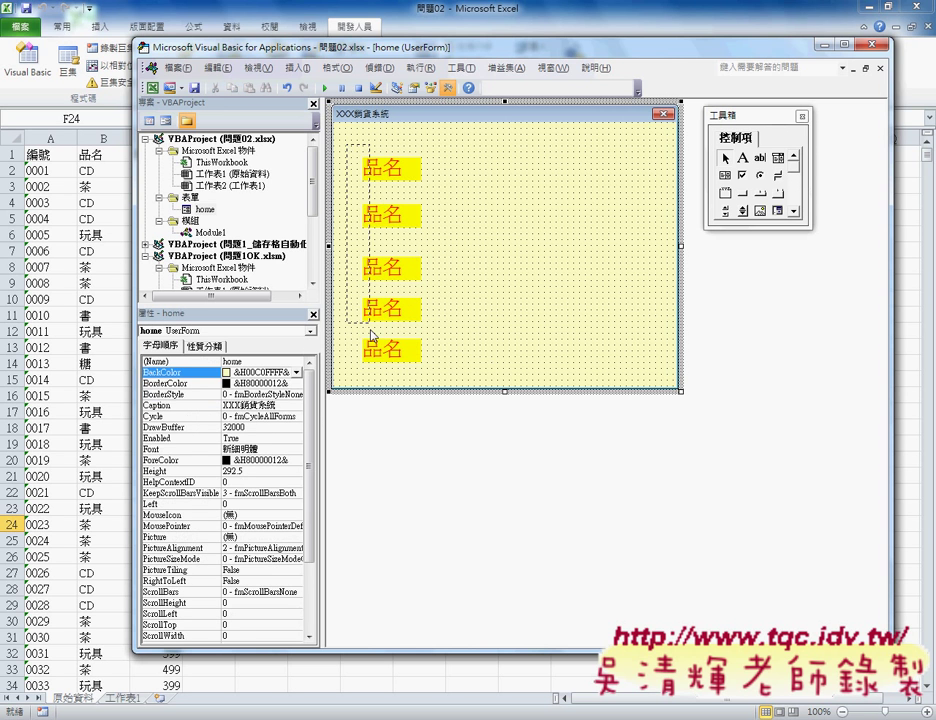
{"action": "left_click_drag", "start_coordinate": [352, 162], "coordinate": [374, 334]}
{"action": "left_click", "coordinate": [391, 150]}
{"action": "left_click_drag", "start_coordinate": [355, 136], "coordinate": [464, 378]}
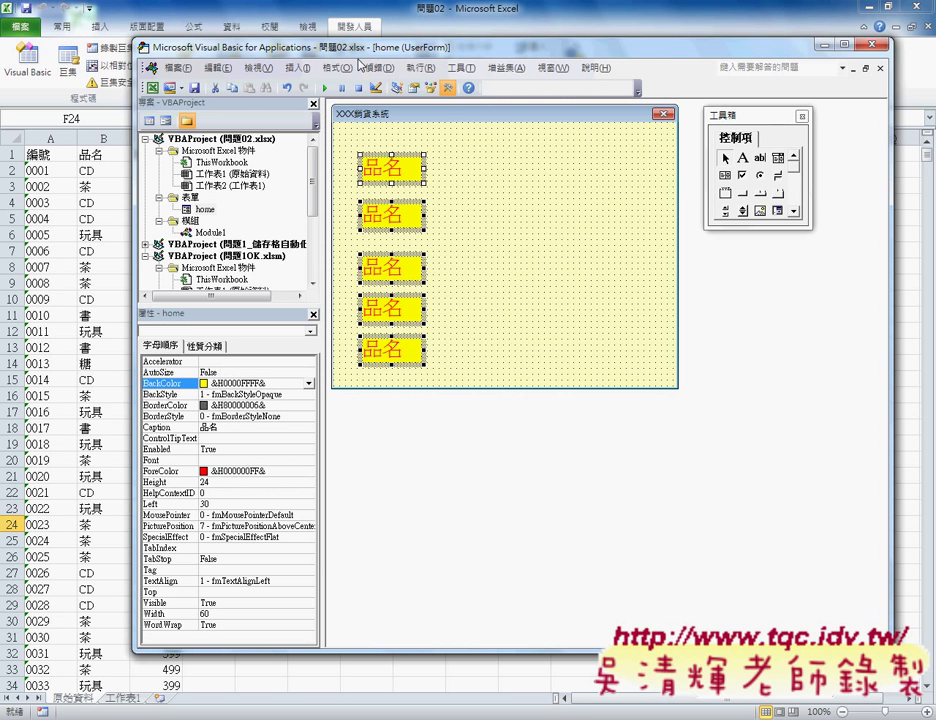
{"action": "left_click", "coordinate": [336, 67]}
{"action": "mouse_move", "coordinate": [370, 86]}
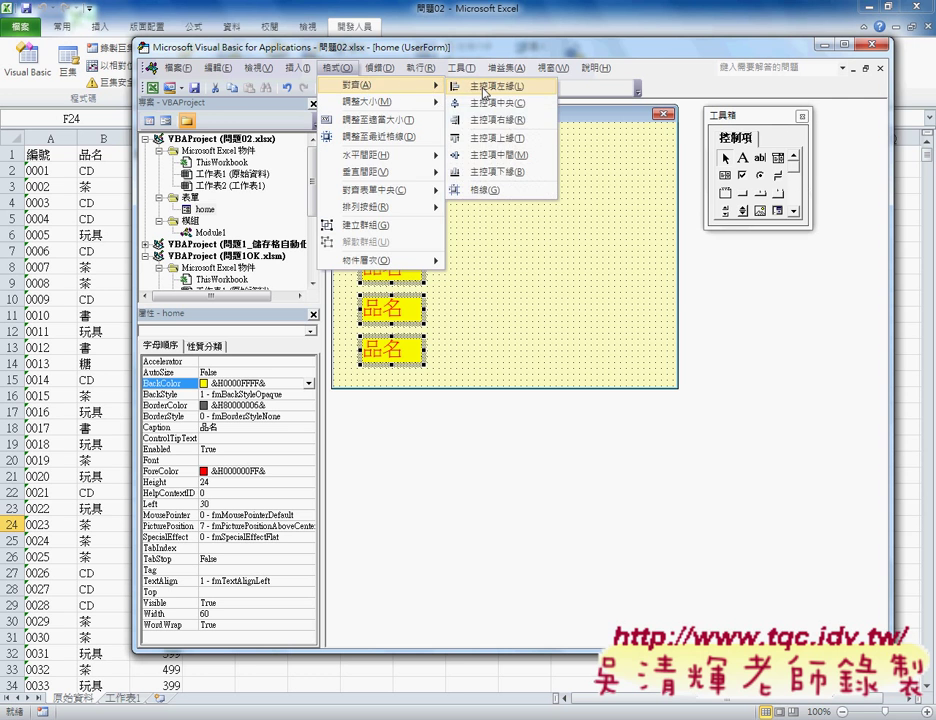
{"action": "left_click", "coordinate": [484, 87]}
Make the vertical spacing between the five labels equal (垂直間距 > 相同)
{"action": "left_click", "coordinate": [336, 67]}
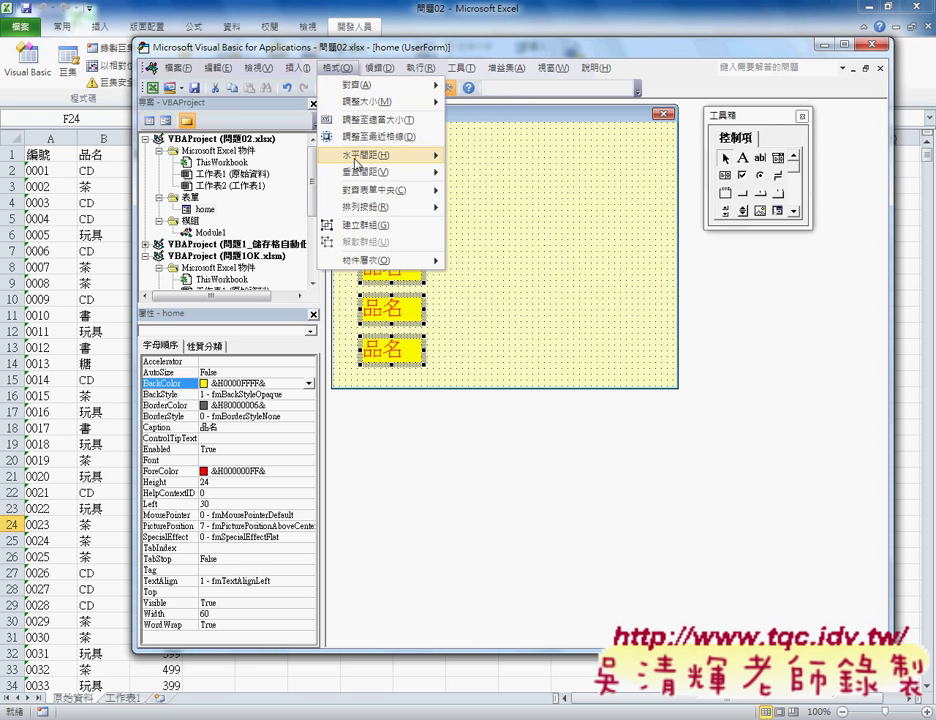
{"action": "mouse_move", "coordinate": [360, 172]}
{"action": "left_click", "coordinate": [486, 117]}
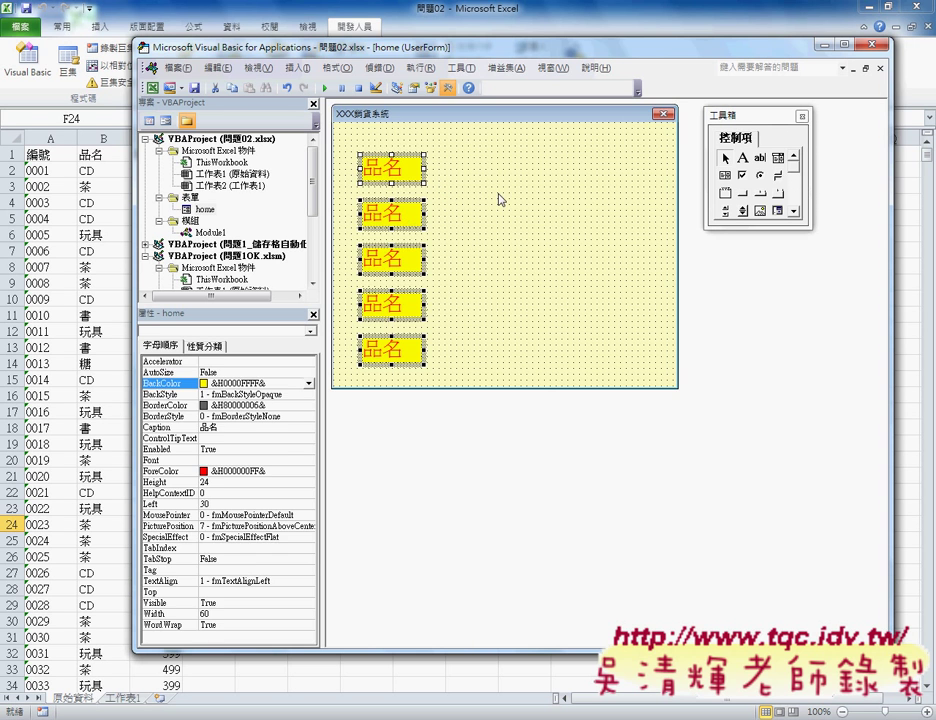
{"action": "left_click", "coordinate": [499, 198]}
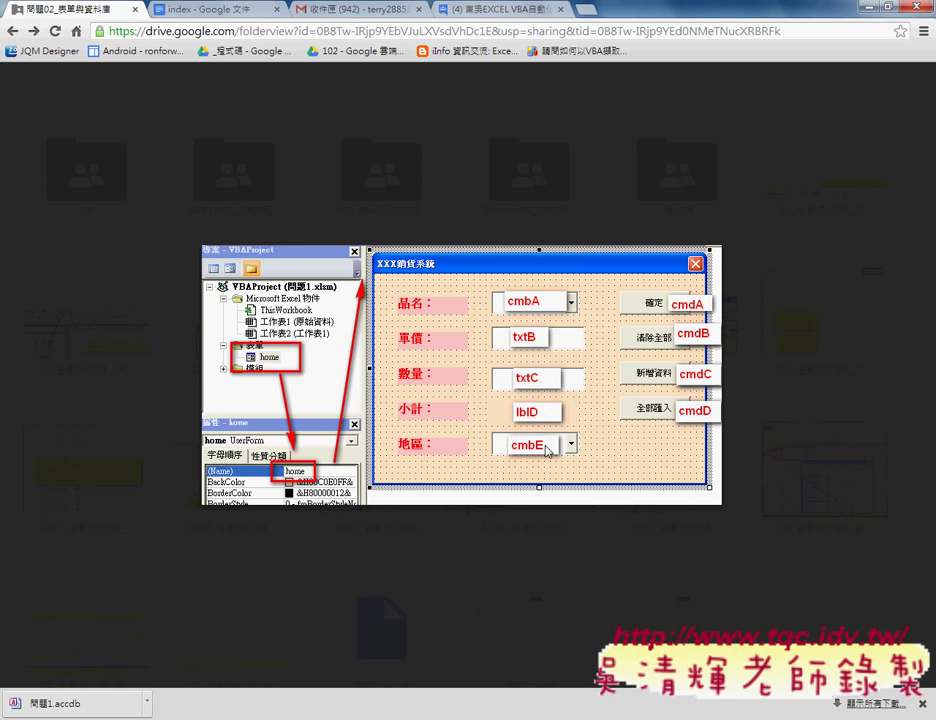
Draw a combo box beside the first 品名 label and name it cmbA
{"action": "key", "text": "alt+Tab"}
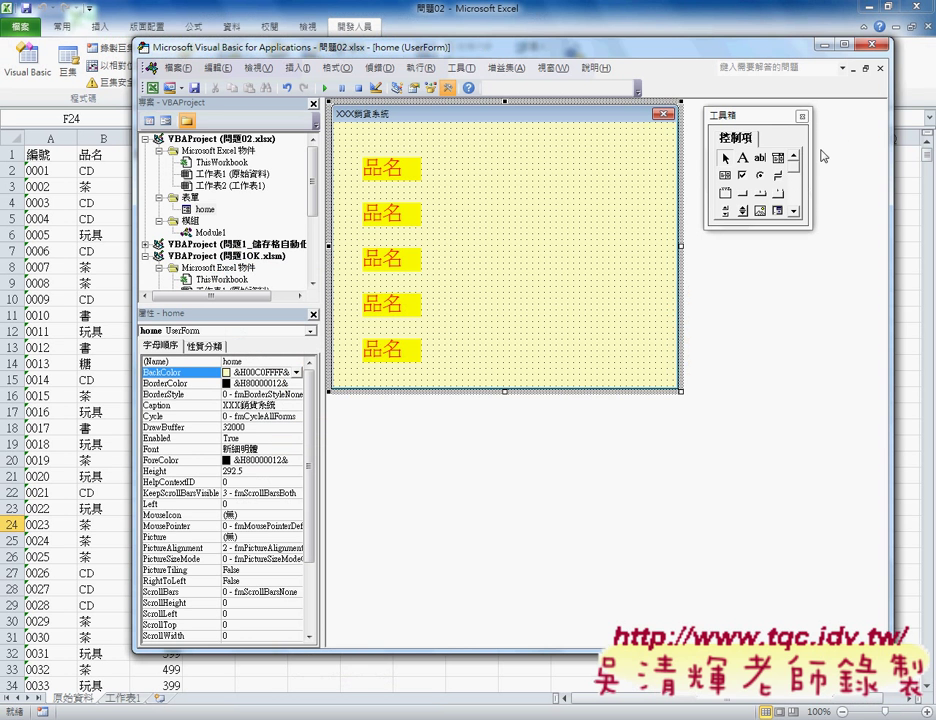
{"action": "left_click", "coordinate": [778, 159]}
{"action": "left_click_drag", "start_coordinate": [462, 157], "coordinate": [580, 188]}
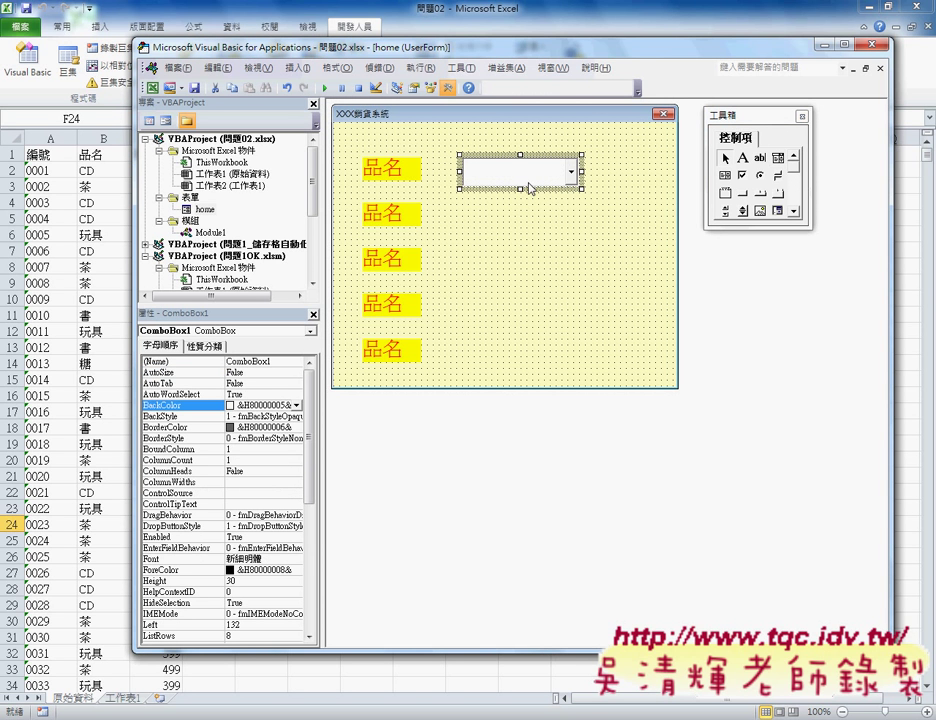
{"action": "left_click", "coordinate": [207, 362]}
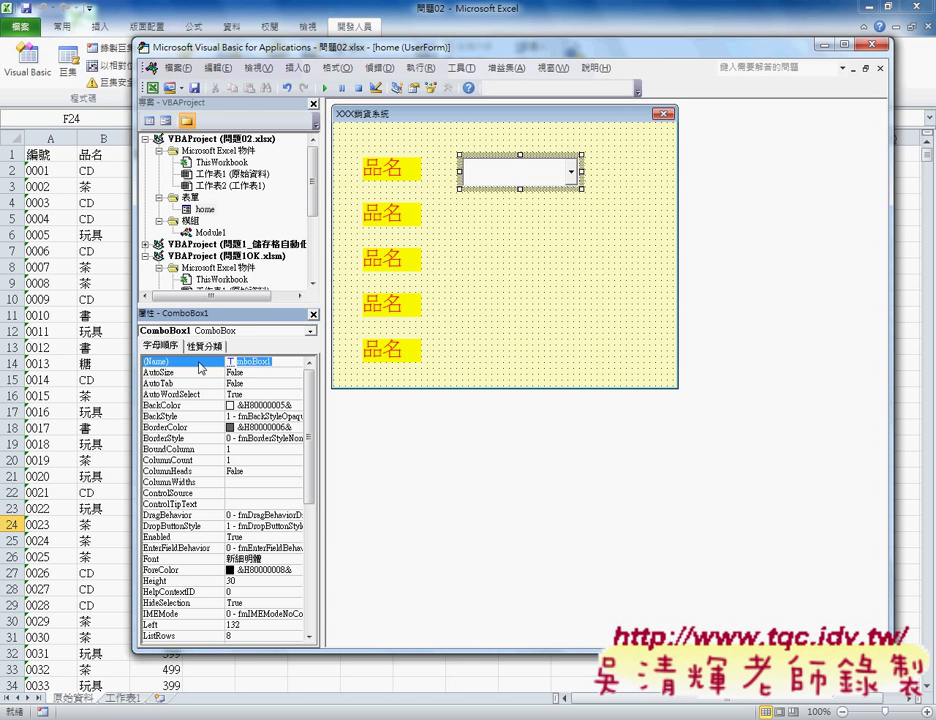
{"action": "type", "text": "cb"}
{"action": "type", "text": "mA"}
{"action": "key", "text": "Return"}
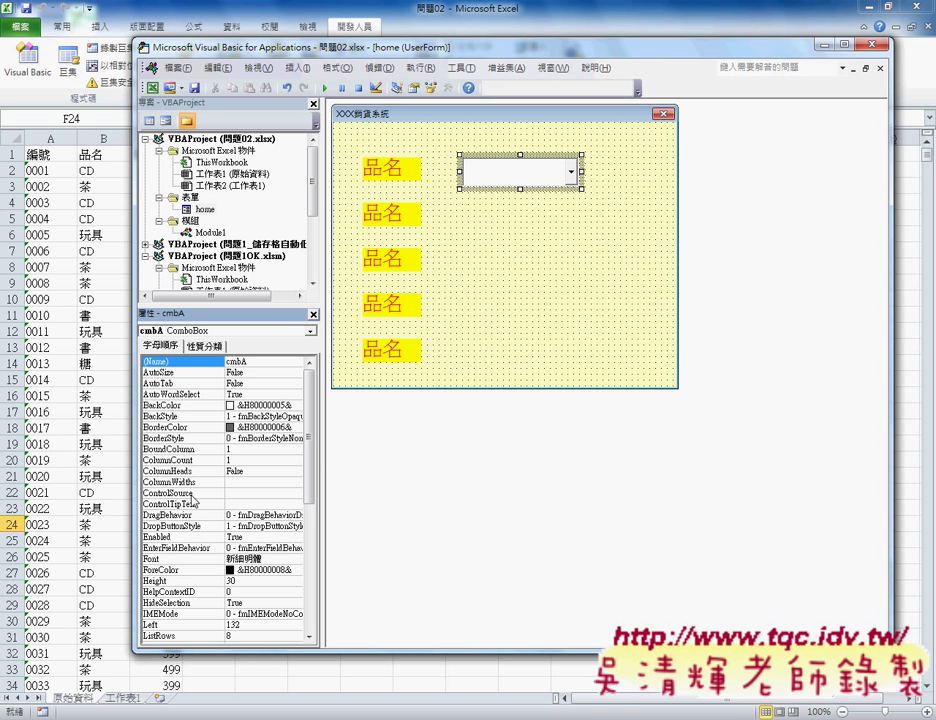
Set the cmbA combo box font size to 20
{"action": "left_click", "coordinate": [205, 559]}
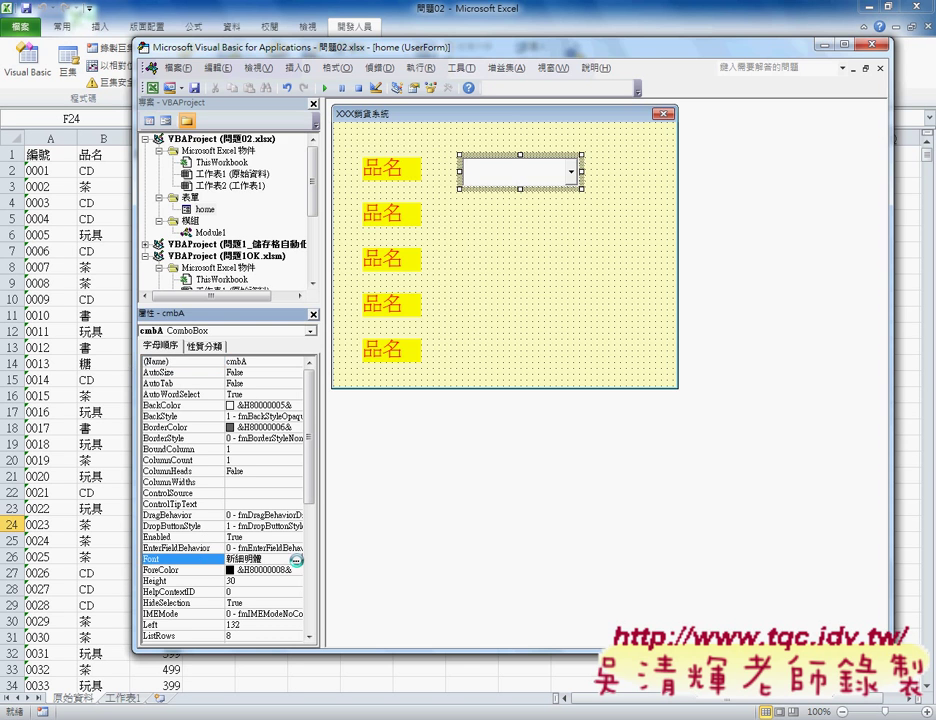
{"action": "left_click", "coordinate": [294, 559]}
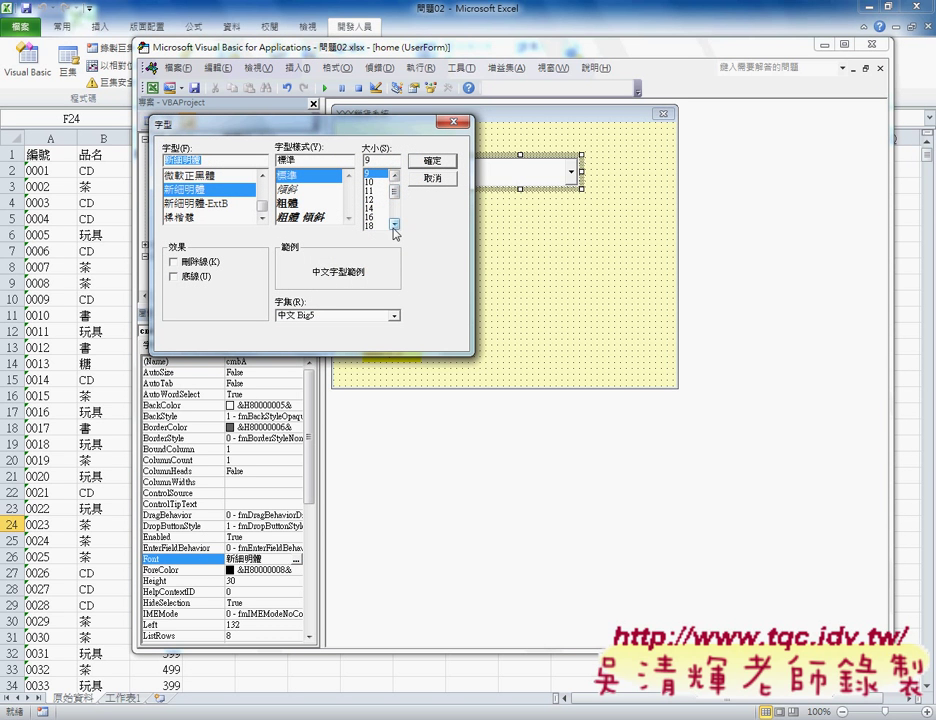
{"action": "left_click", "coordinate": [395, 224]}
{"action": "left_click", "coordinate": [369, 226]}
{"action": "left_click", "coordinate": [432, 160]}
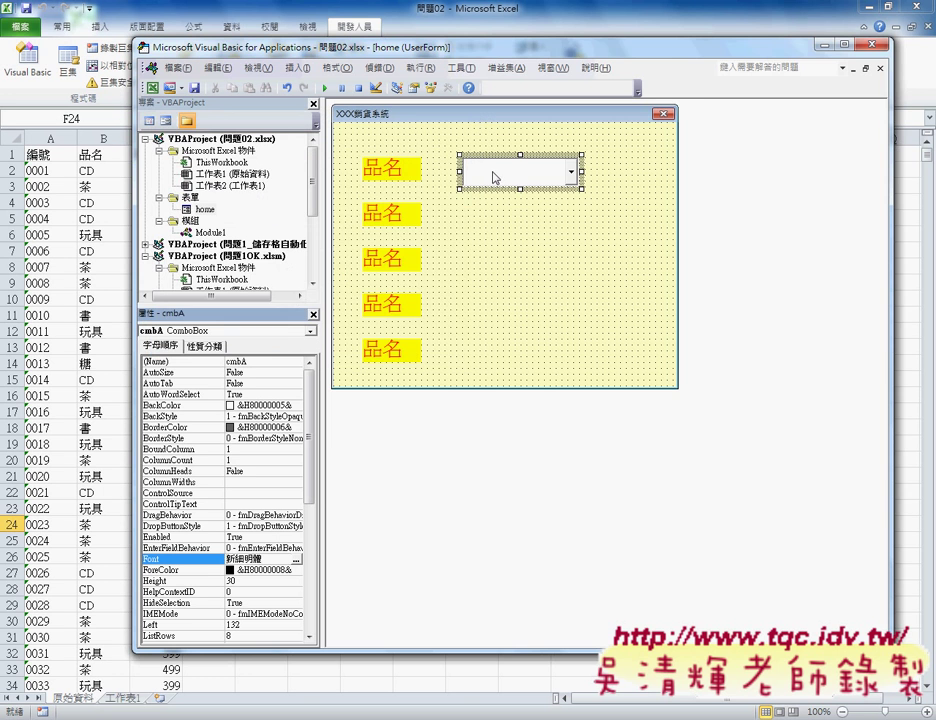
Copy the combo box beside the last 品名 label and add text boxes beside the second and third labels
{"action": "left_click_drag", "start_coordinate": [497, 179], "coordinate": [516, 360]}
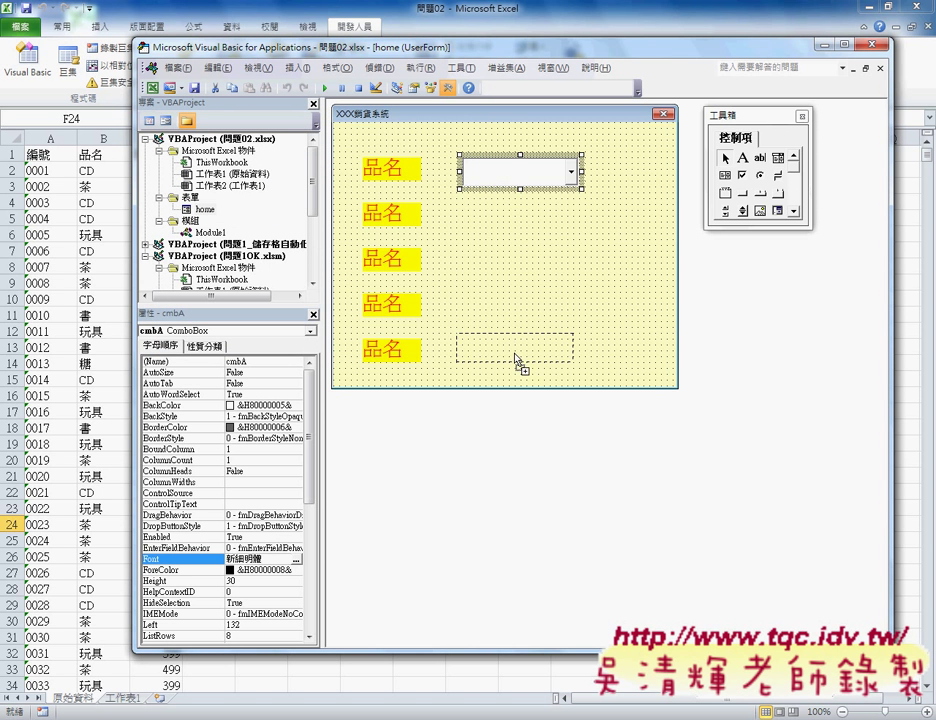
{"action": "left_click_drag", "start_coordinate": [516, 360], "coordinate": [516, 360]}
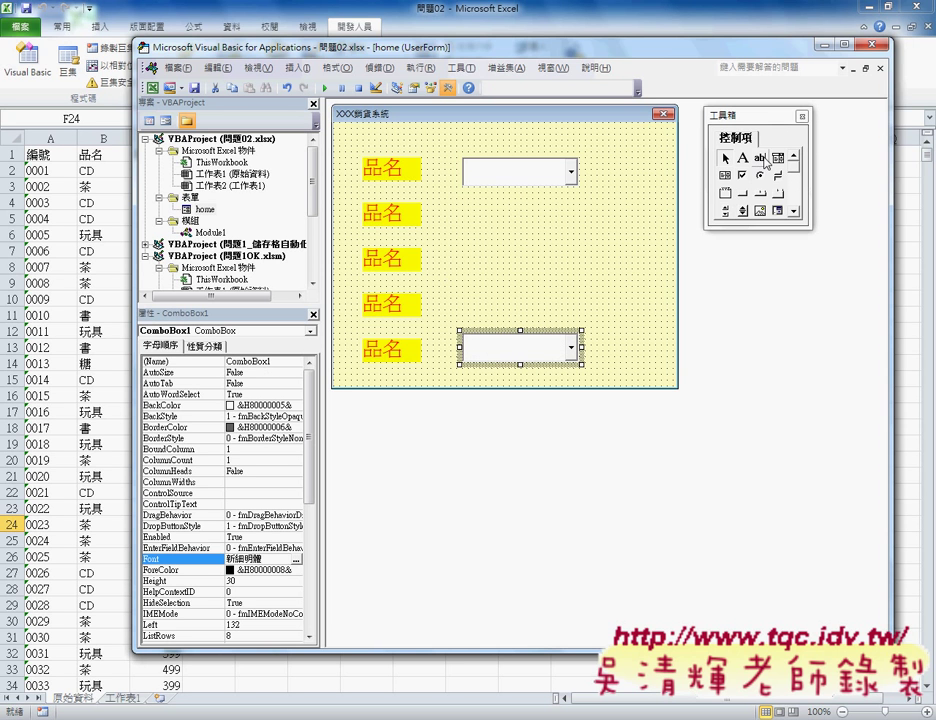
{"action": "left_click", "coordinate": [760, 157]}
{"action": "left_click_drag", "start_coordinate": [469, 200], "coordinate": [582, 229]}
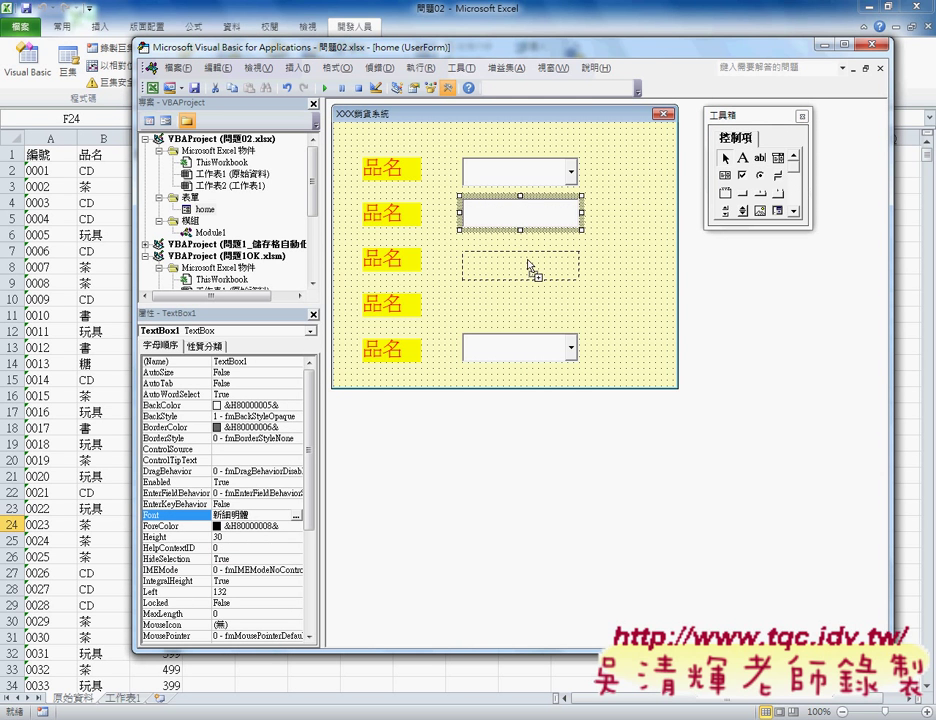
{"action": "left_click_drag", "start_coordinate": [529, 213], "coordinate": [531, 266]}
Draw a label beside the fourth 品名 label and clear its caption to blank
{"action": "left_click", "coordinate": [745, 160]}
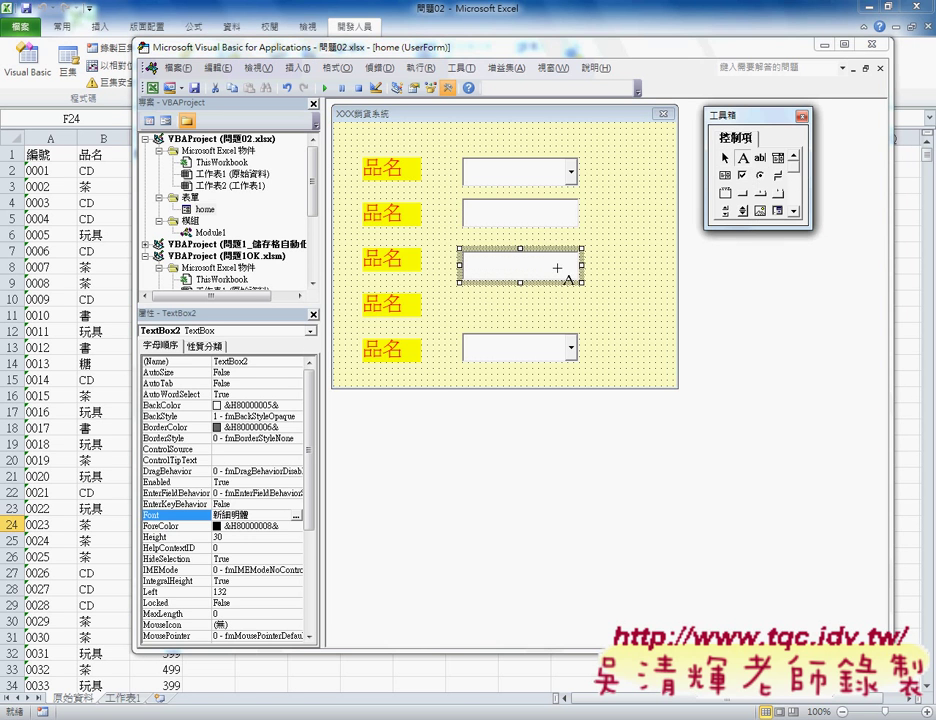
{"action": "left_click_drag", "start_coordinate": [463, 292], "coordinate": [581, 323]}
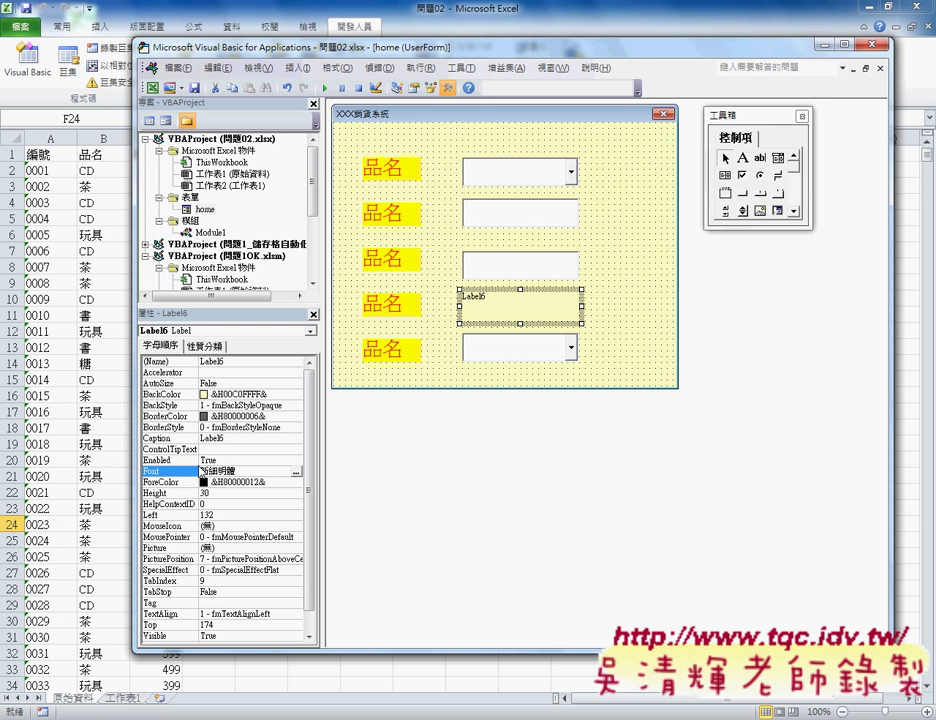
{"action": "left_click", "coordinate": [176, 439]}
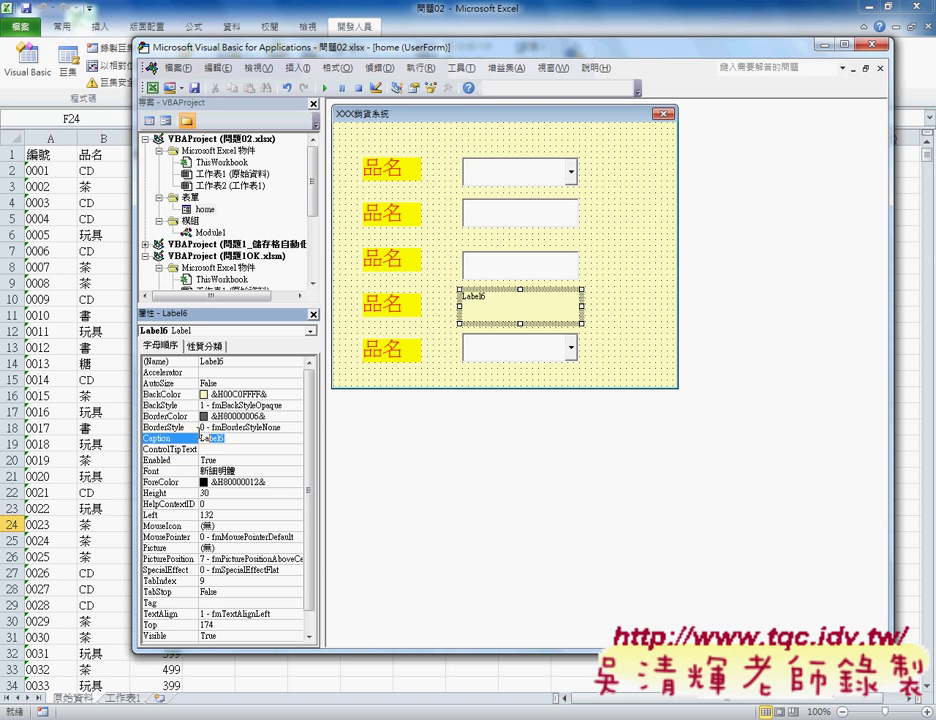
{"action": "key", "text": "BackSpace"}
Draw a command button at the form's top right, beside the cmbA combo box
{"action": "left_click", "coordinate": [668, 230]}
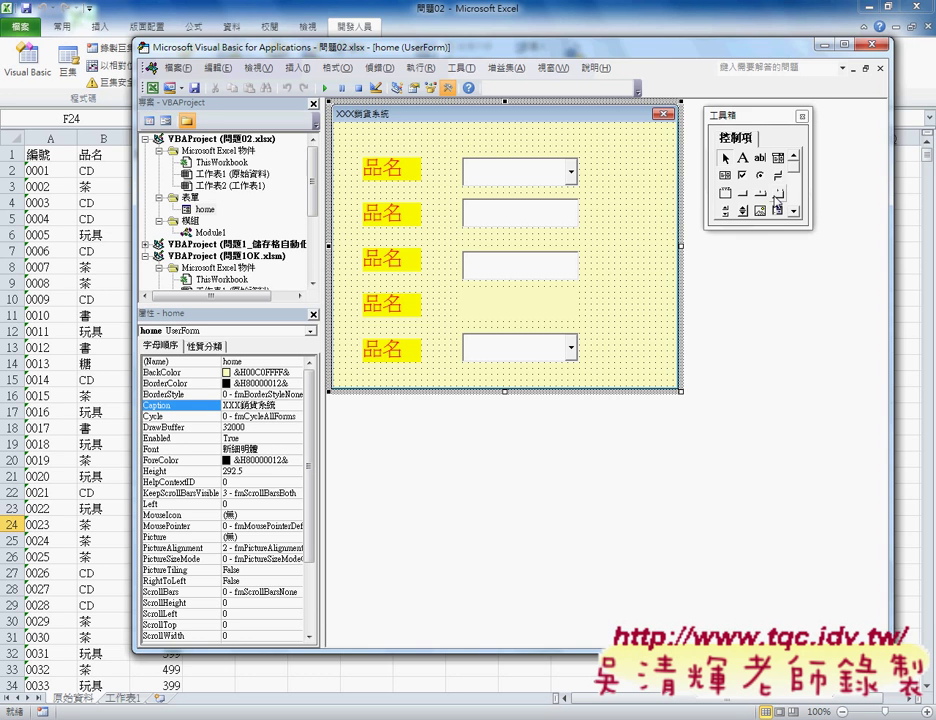
{"action": "left_click", "coordinate": [742, 192]}
{"action": "left_click_drag", "start_coordinate": [601, 156], "coordinate": [662, 186]}
Widen the form slightly to the right and widen CommandButton1 to show its full caption
{"action": "left_click", "coordinate": [668, 232]}
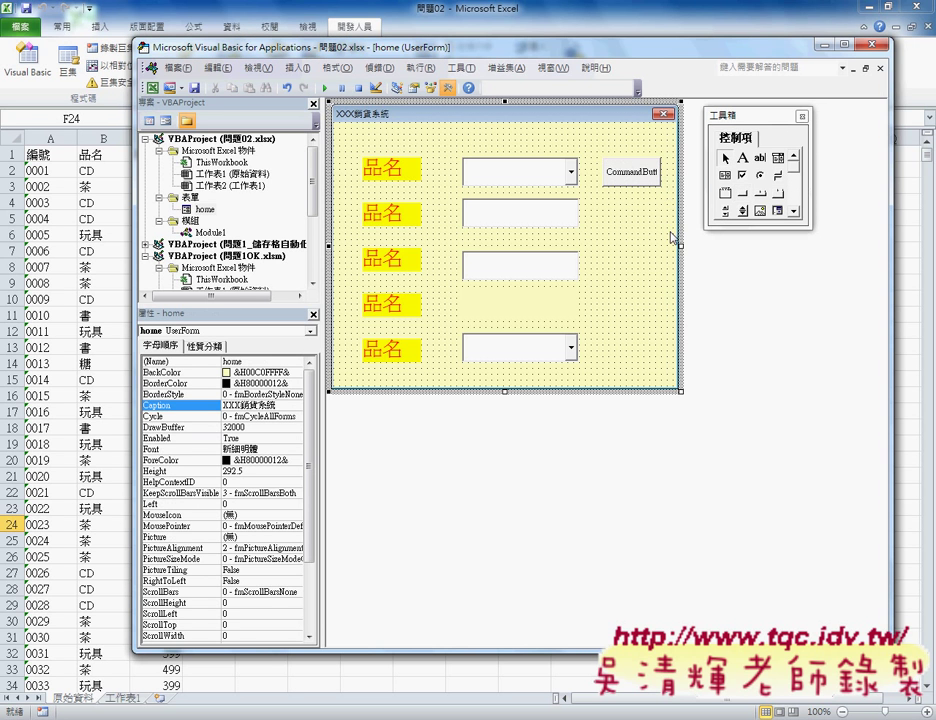
{"action": "left_click_drag", "start_coordinate": [677, 245], "coordinate": [709, 245]}
{"action": "left_click", "coordinate": [632, 172]}
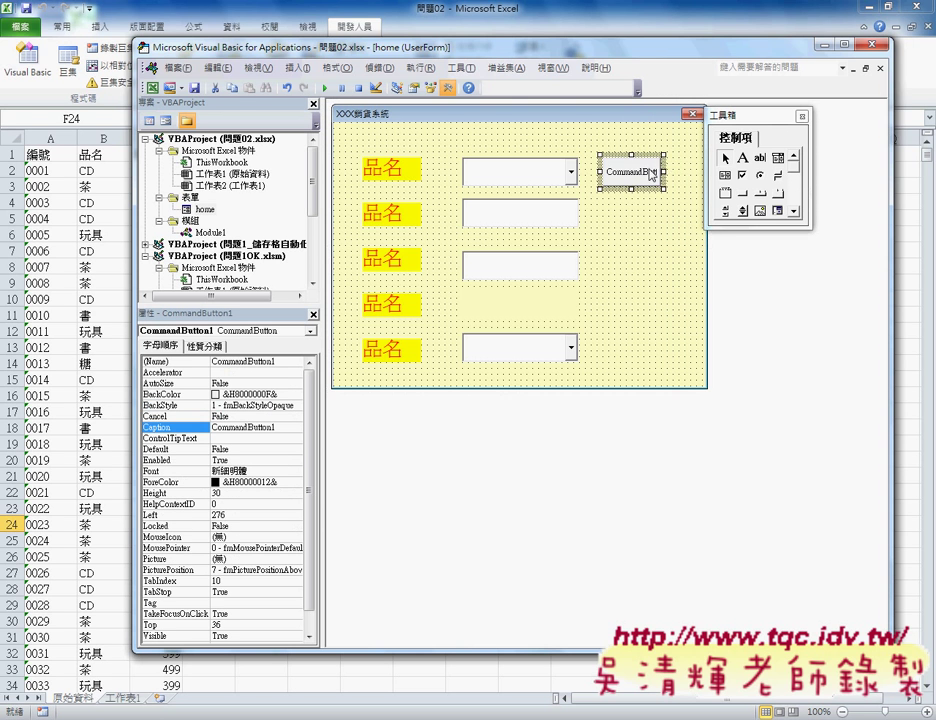
{"action": "left_click_drag", "start_coordinate": [661, 172], "coordinate": [681, 172]}
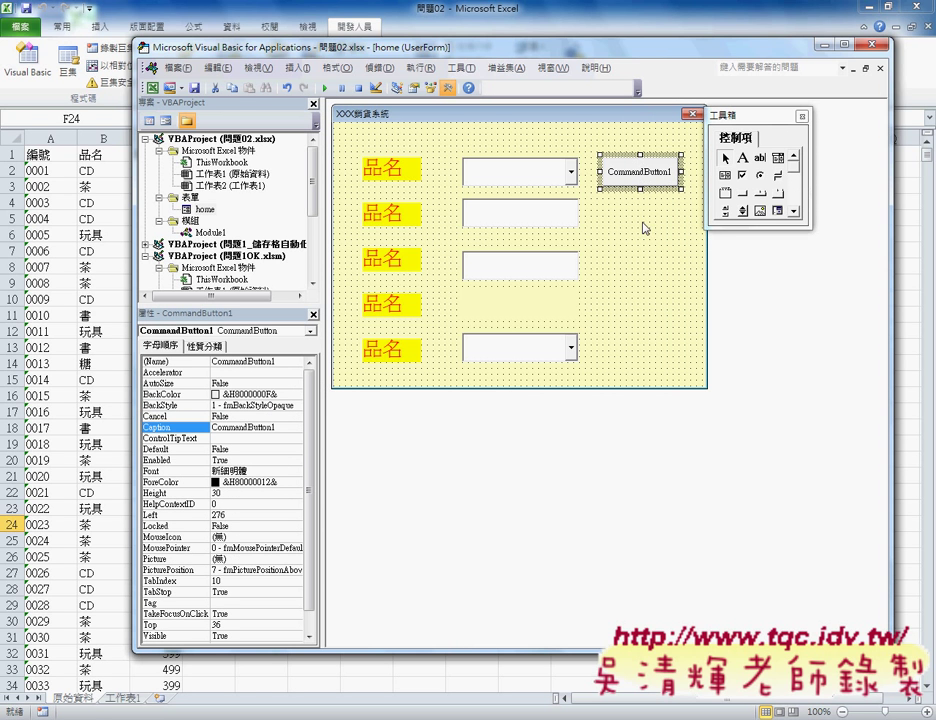